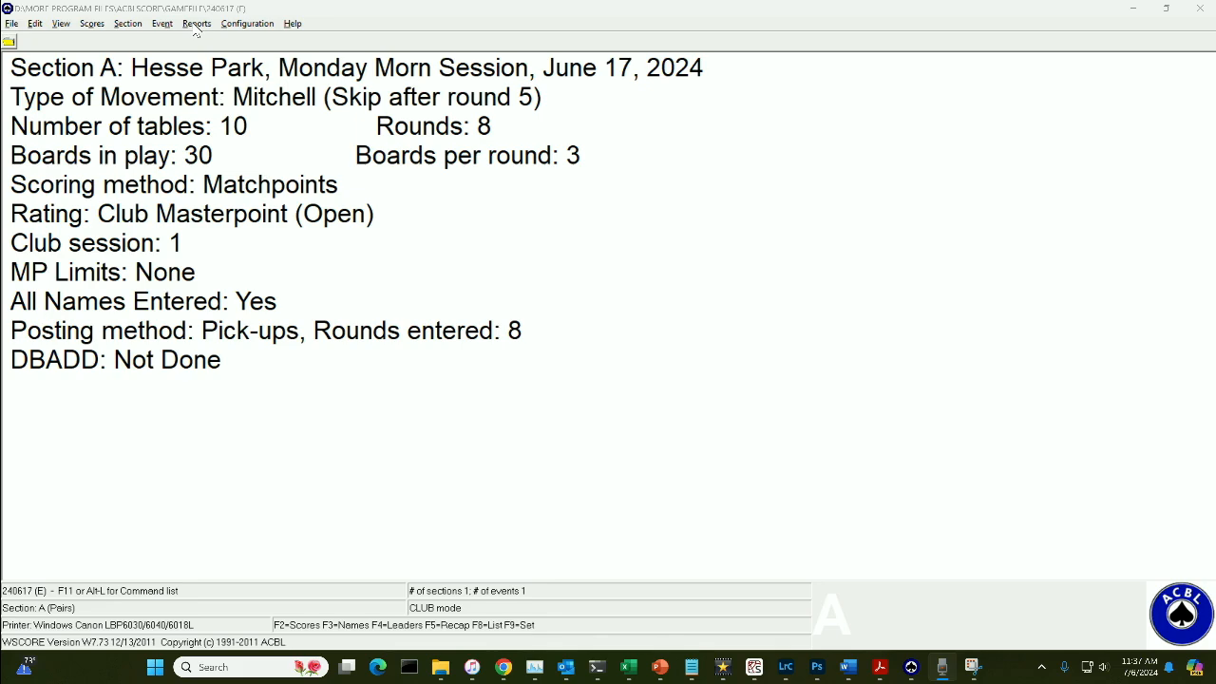
- Display the section leaders report on screen, review the North-South and East-West rankings, and close it
left_click(196, 24)
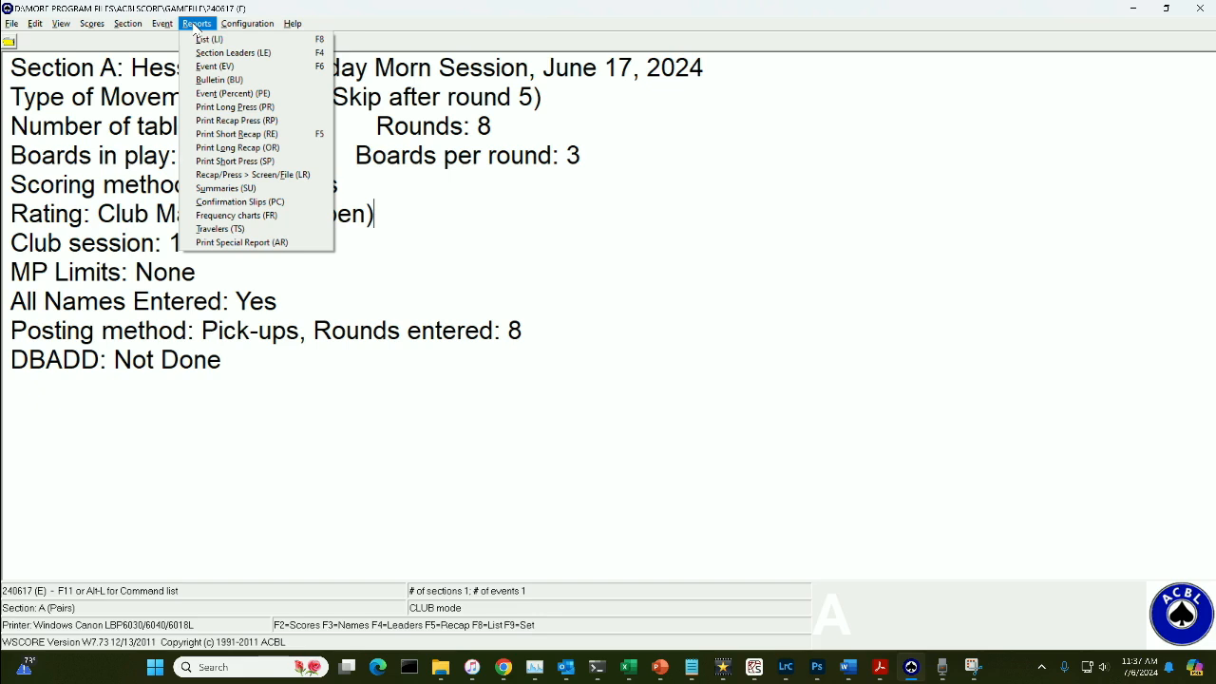
left_click(216, 54)
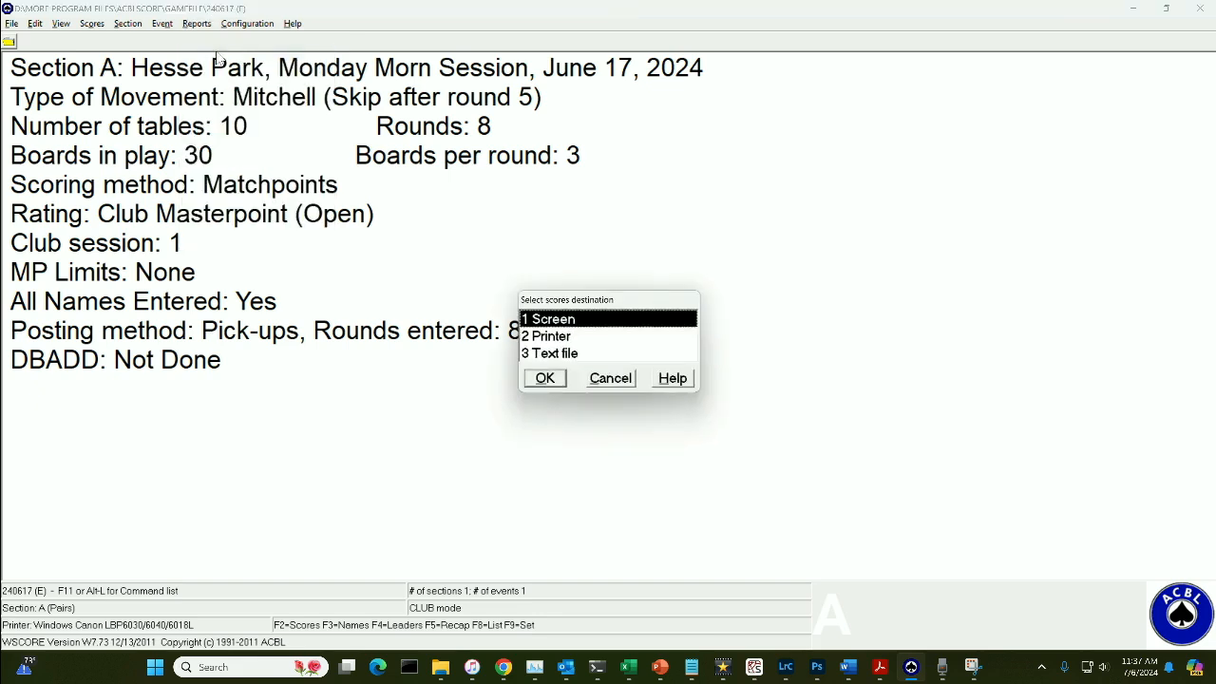
left_click(547, 381)
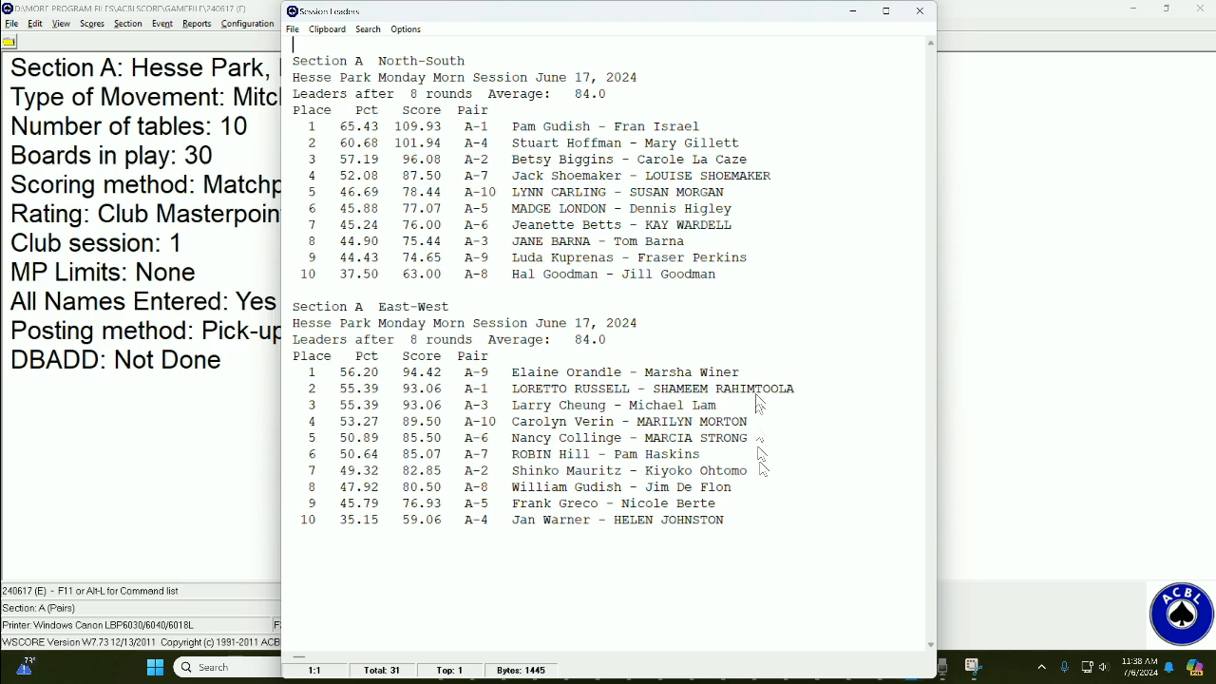
left_click(919, 14)
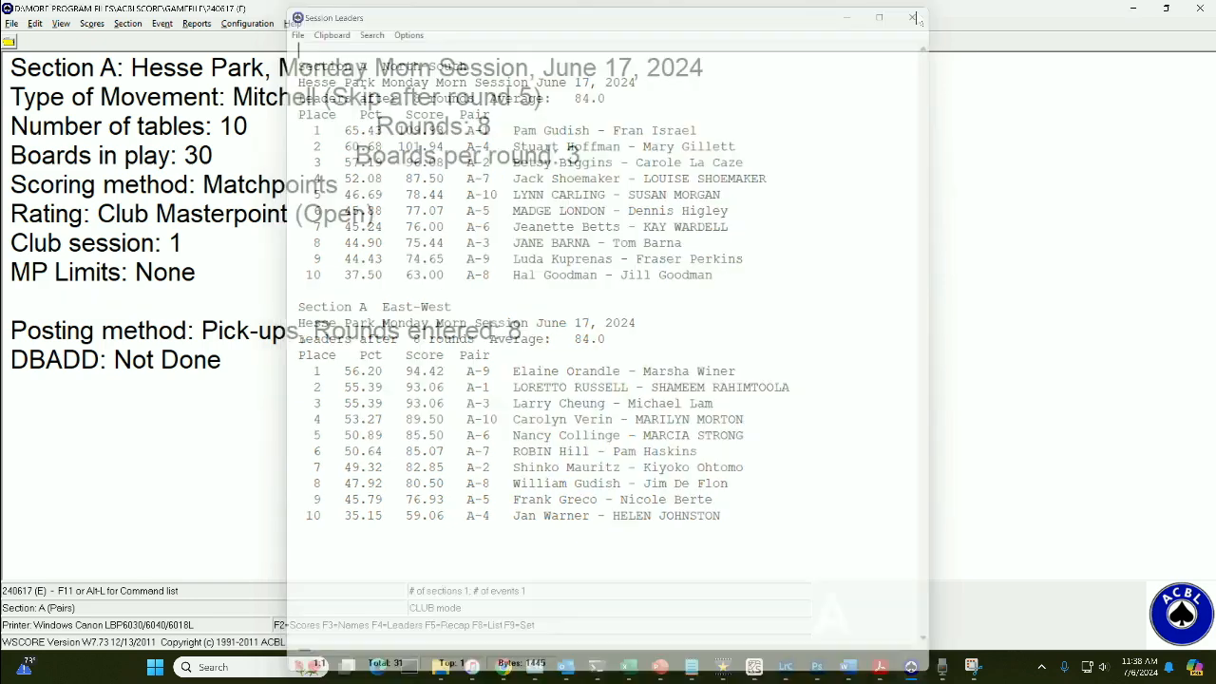
- Generate an on-screen List + Recap report, 120 characters wide, including the N-S recap by pair number and the E-W recap
left_click(196, 24)
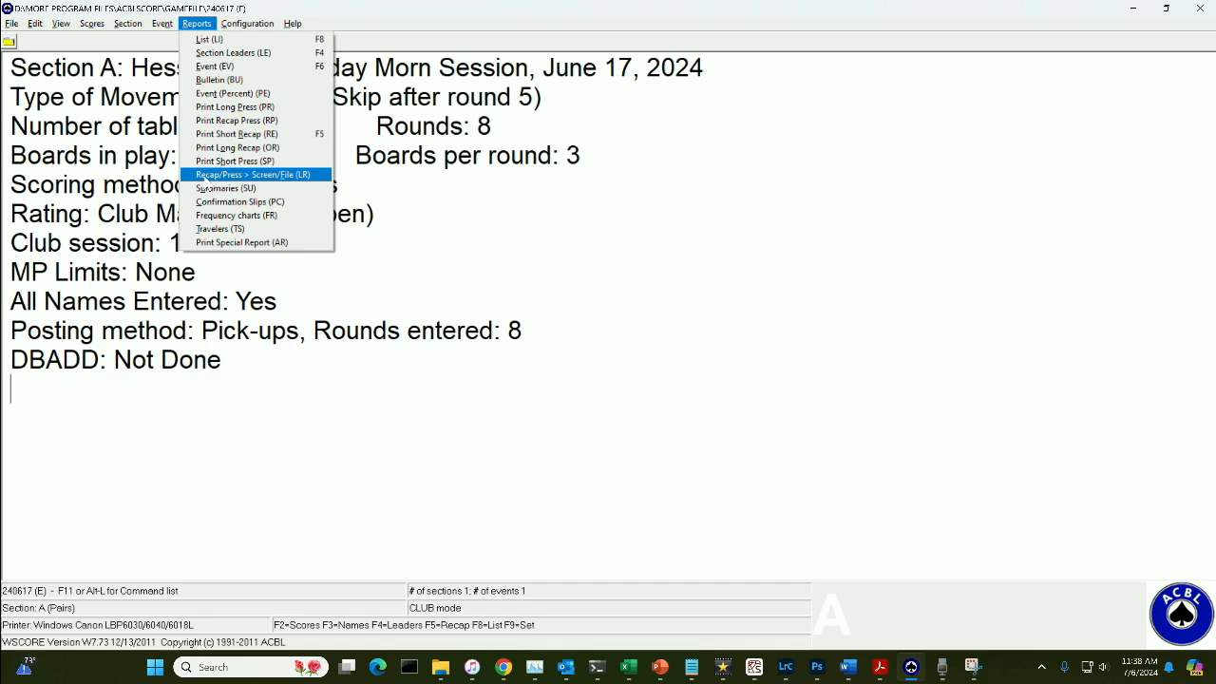
left_click(208, 178)
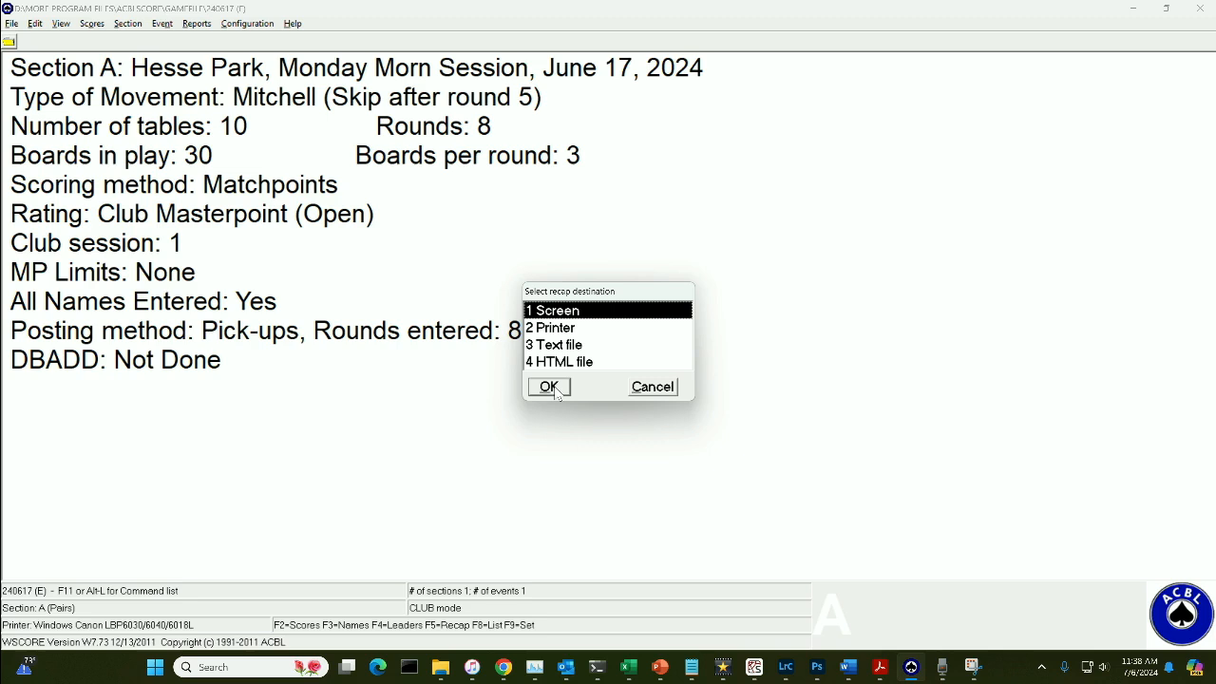
left_click(549, 387)
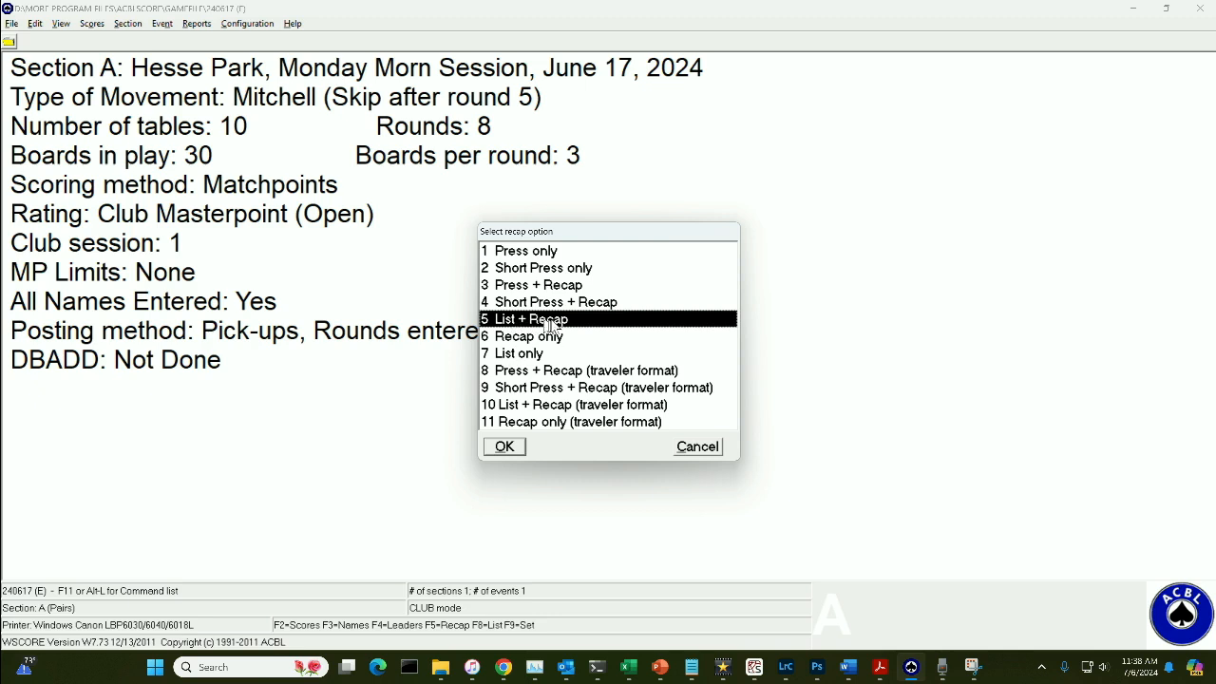
left_click(515, 450)
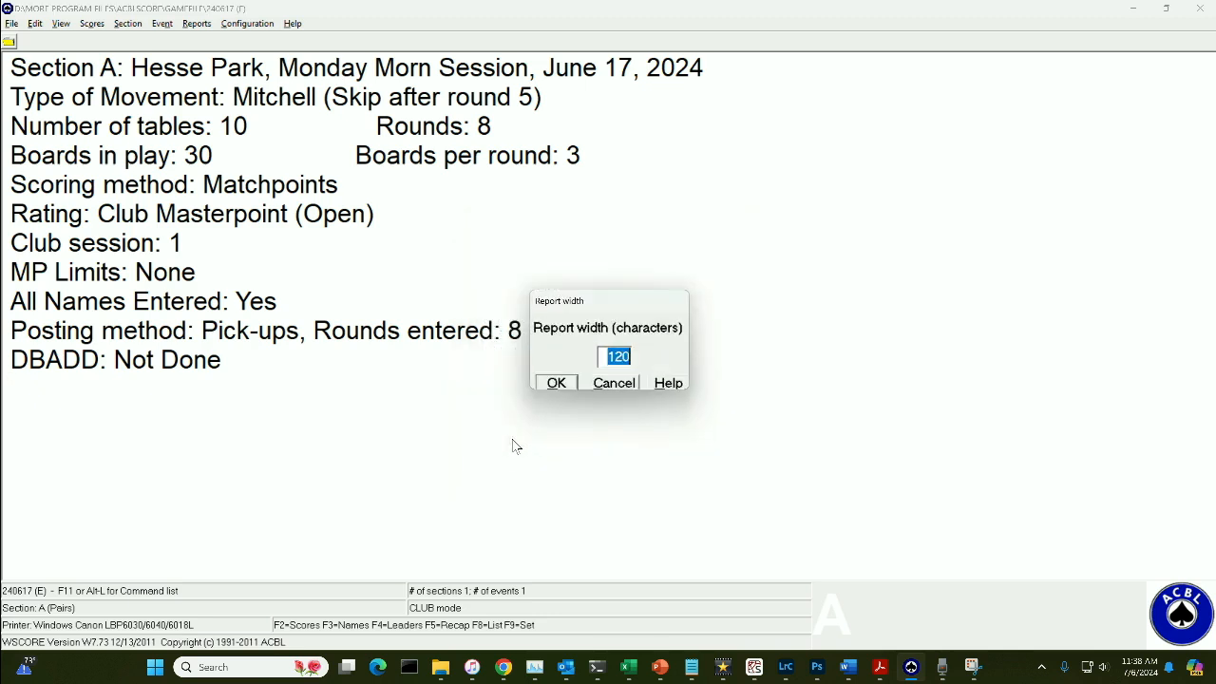
left_click(555, 384)
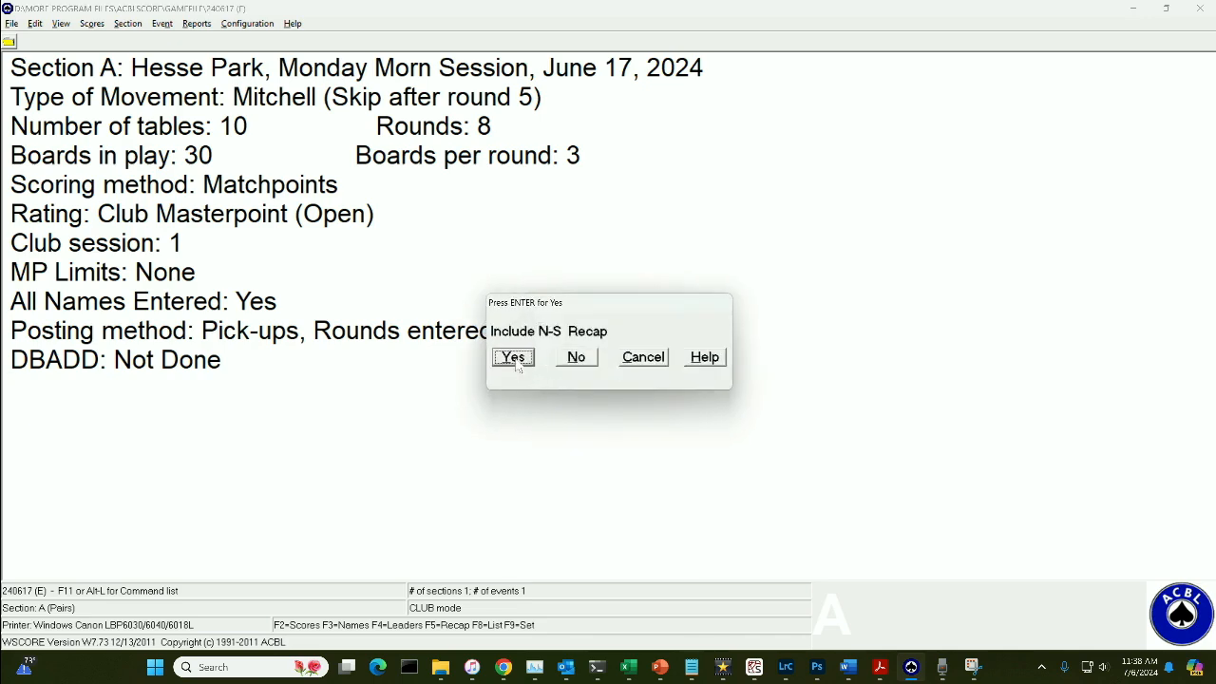
left_click(514, 360)
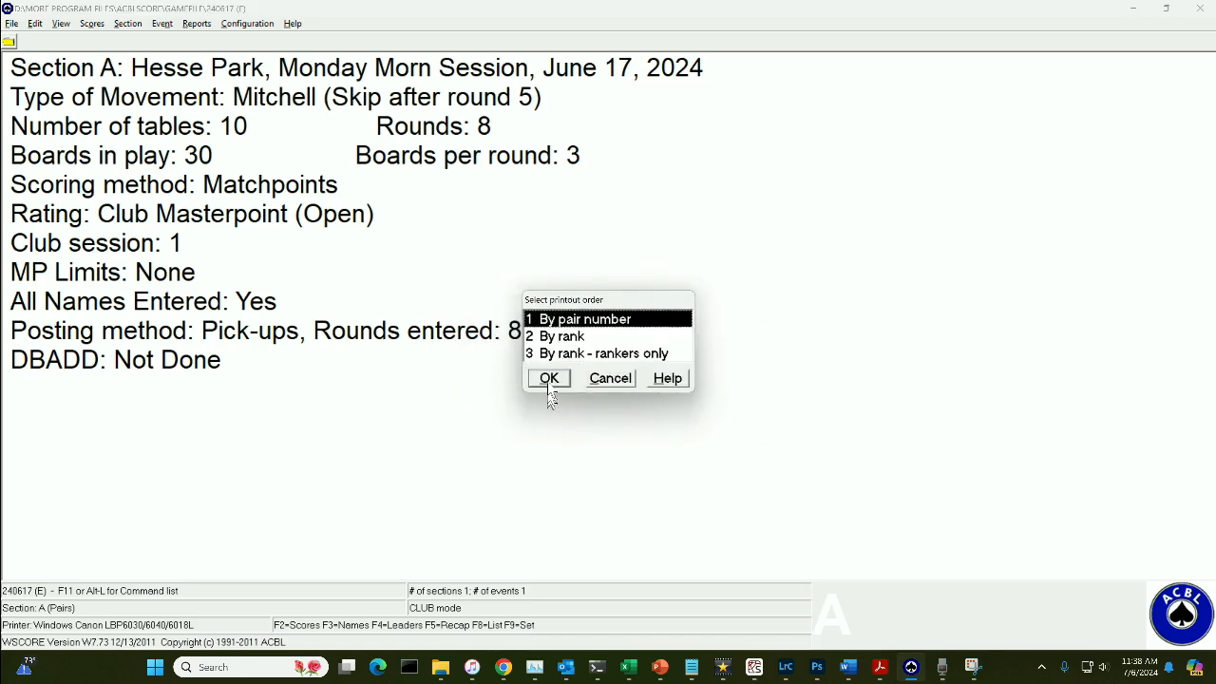
left_click(549, 382)
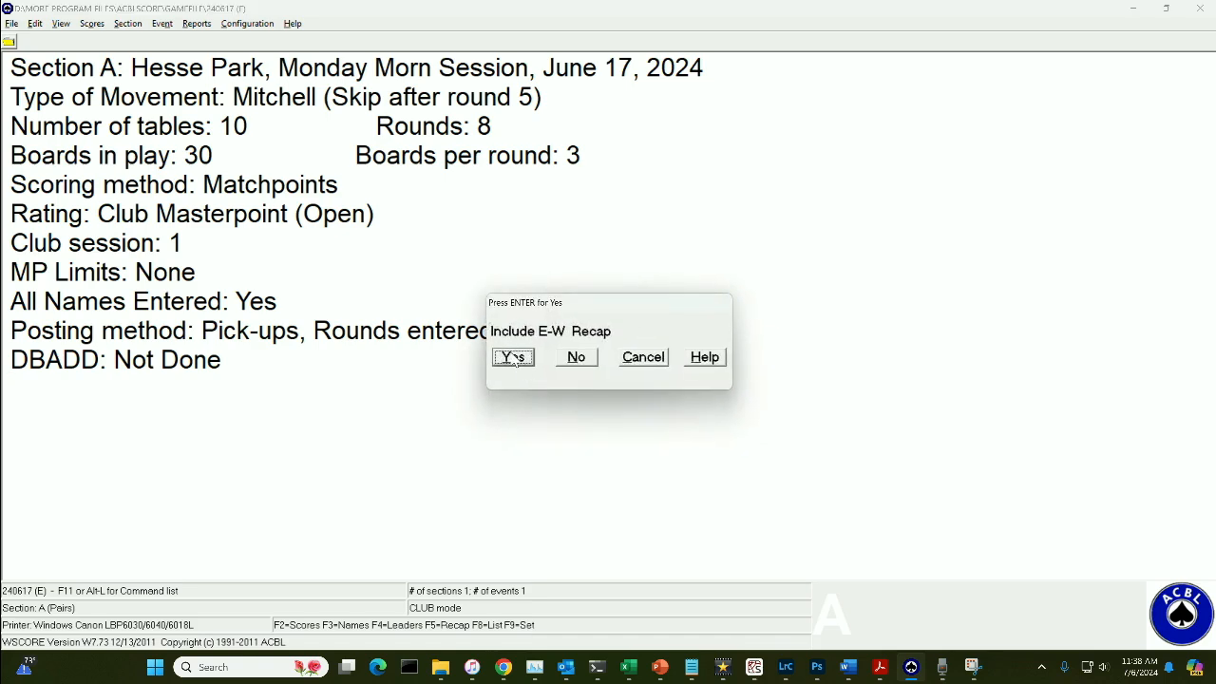
left_click(513, 358)
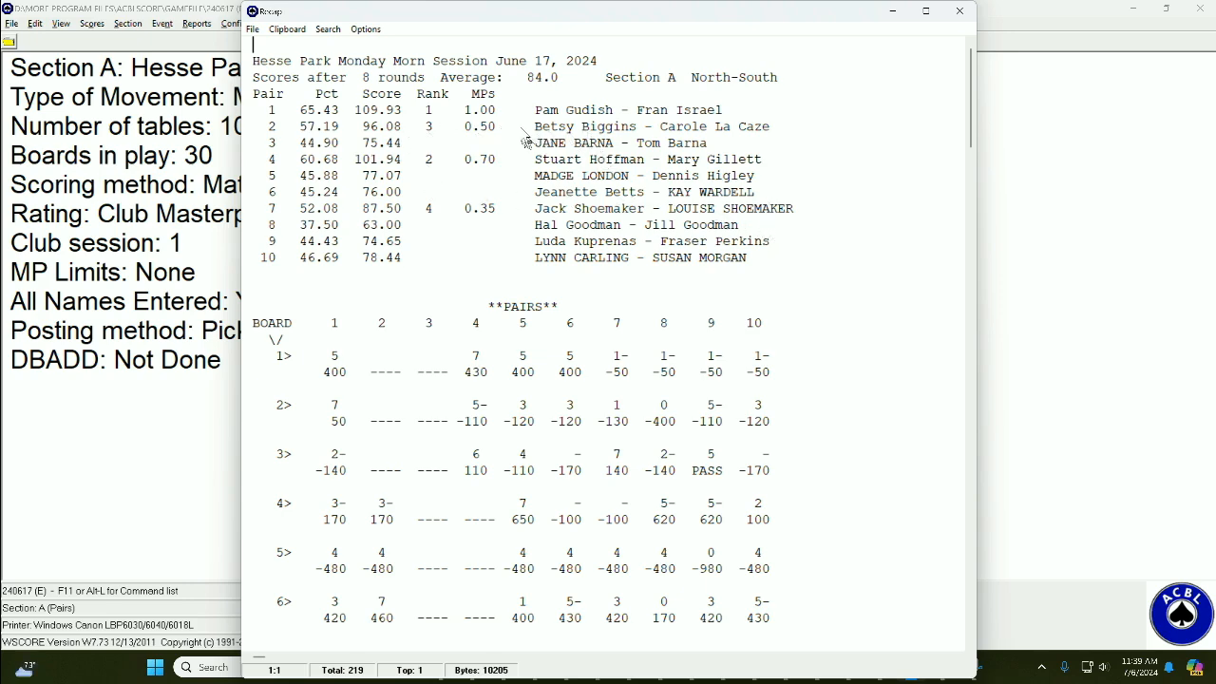
- Examine the North-South and East-West standings and board scores in the recap report
scroll(826, 389, "down", 6)
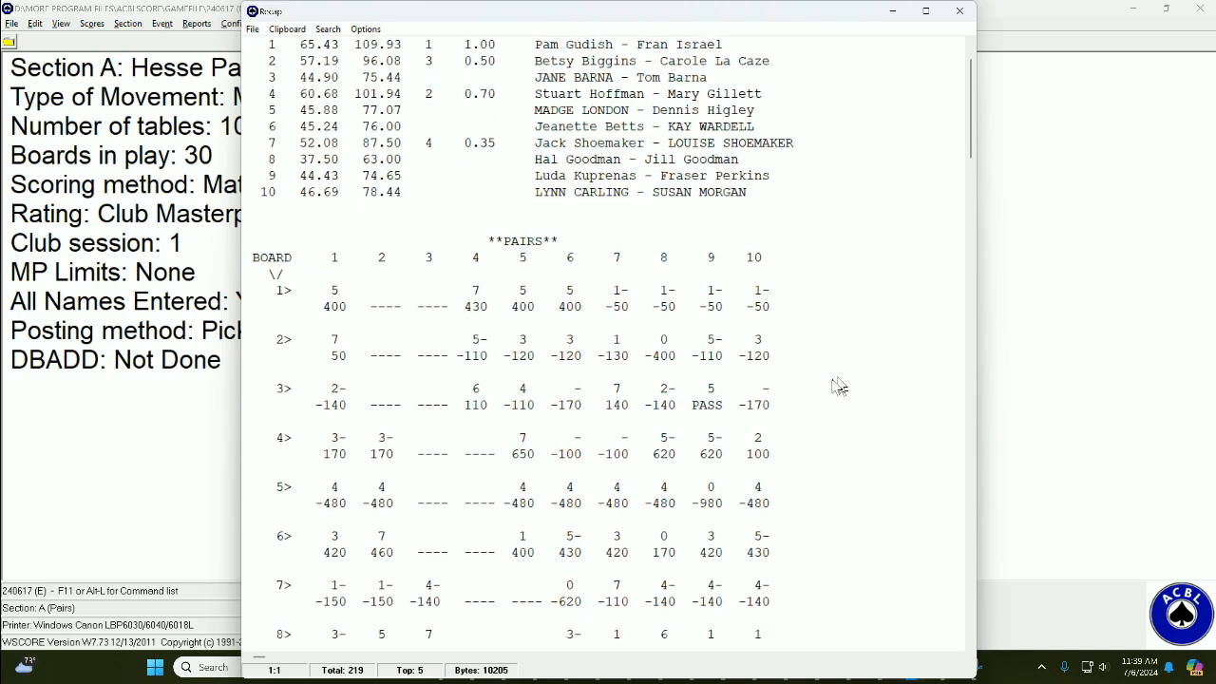
scroll(831, 407, "down", 1)
left_click_drag(970, 171, 956, 390)
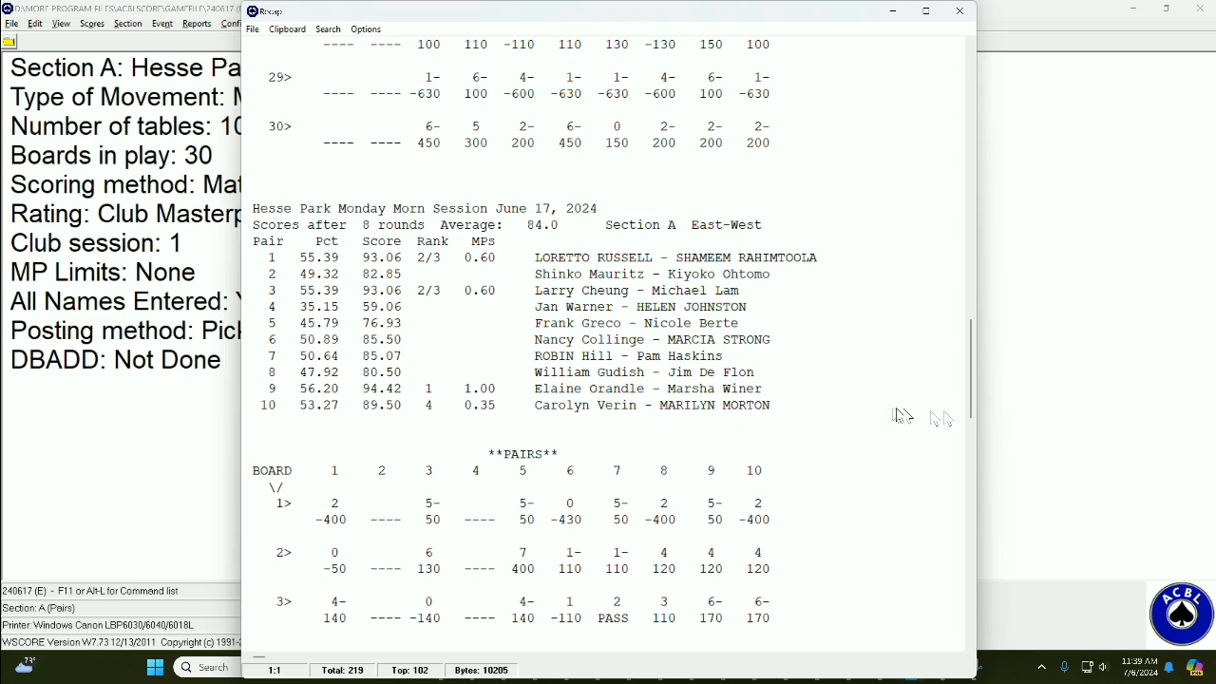
left_click_drag(973, 410, 970, 95)
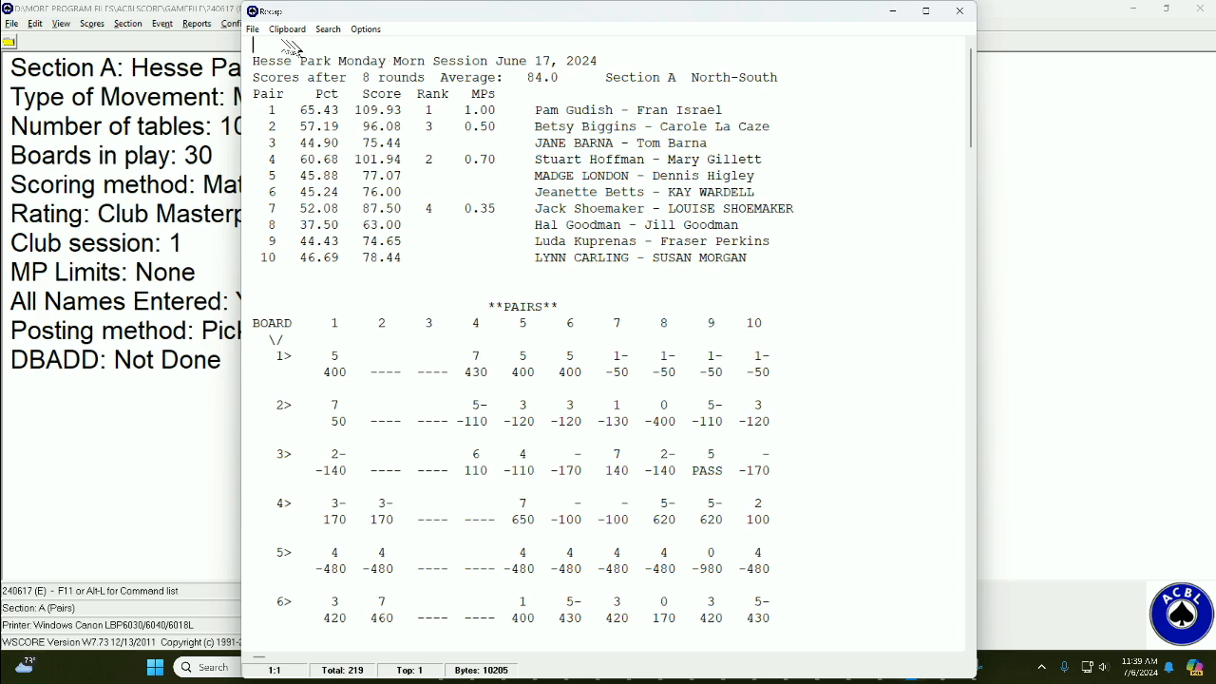
left_click(253, 29)
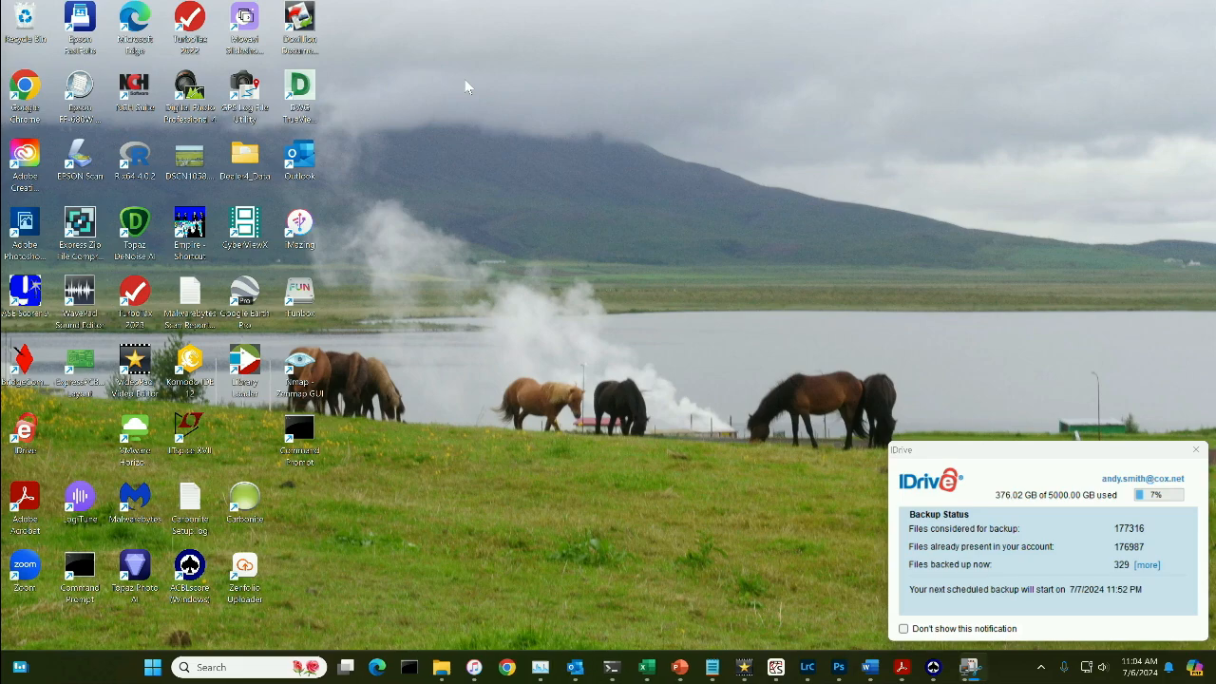
- Switch to Google Chrome and open the acbl.org website
left_click(502, 668)
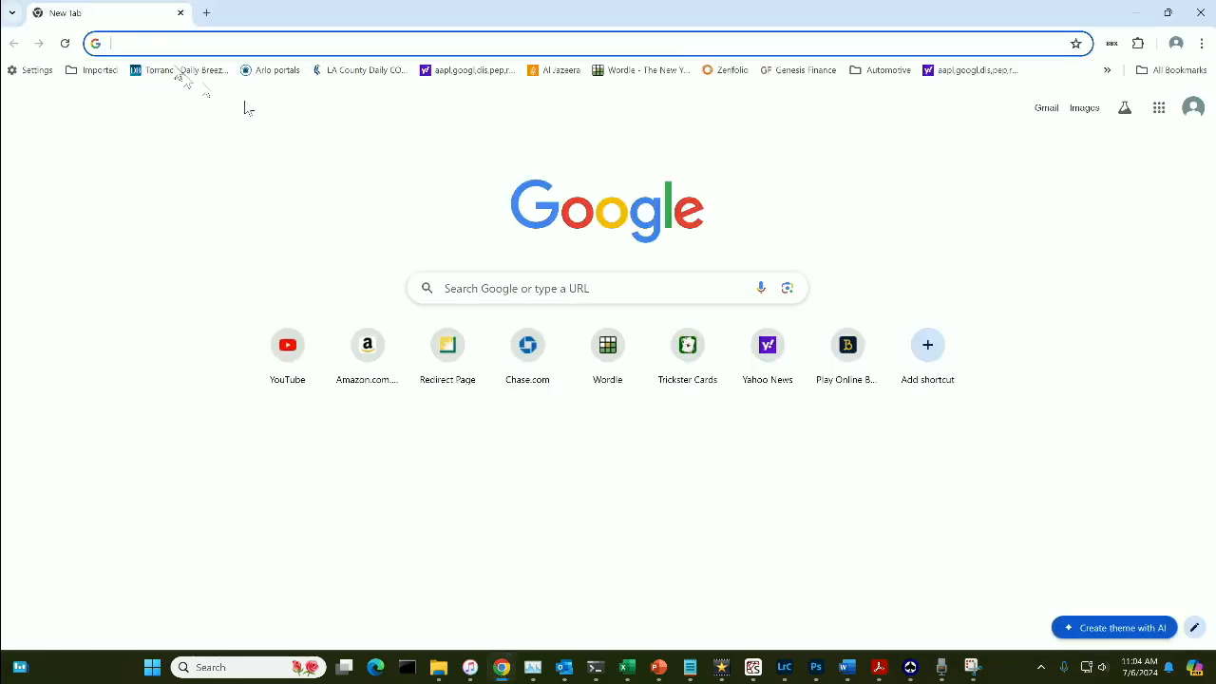
left_click(147, 47)
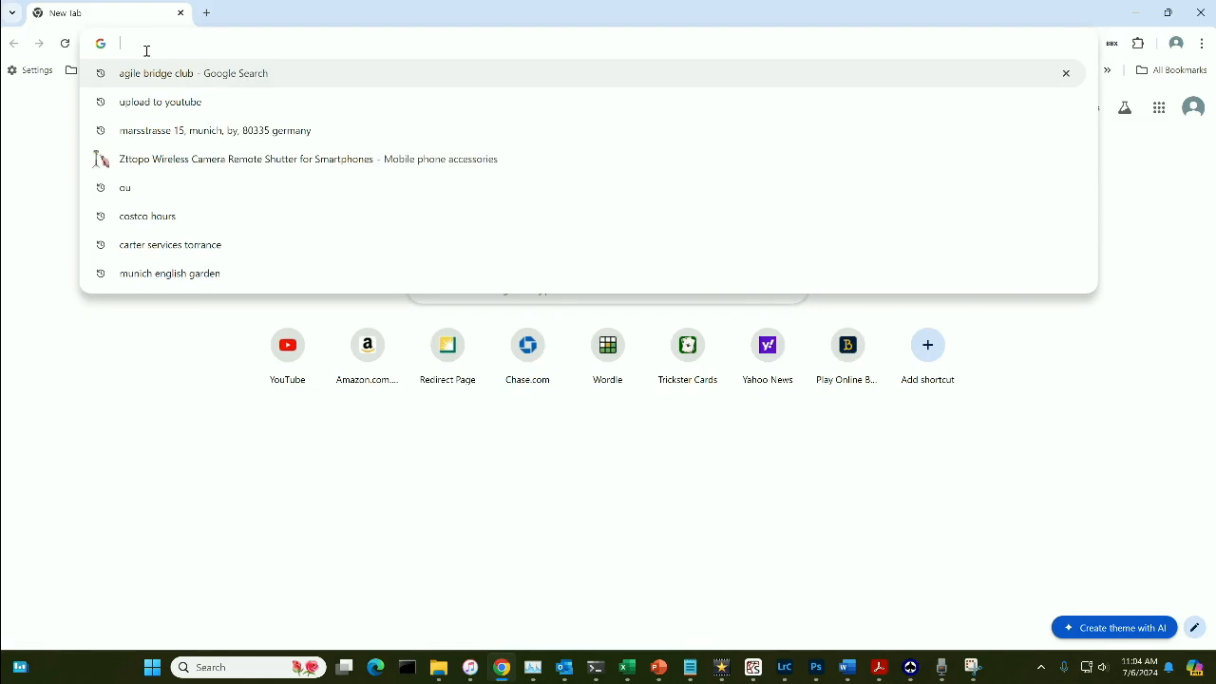
type("acbl.or")
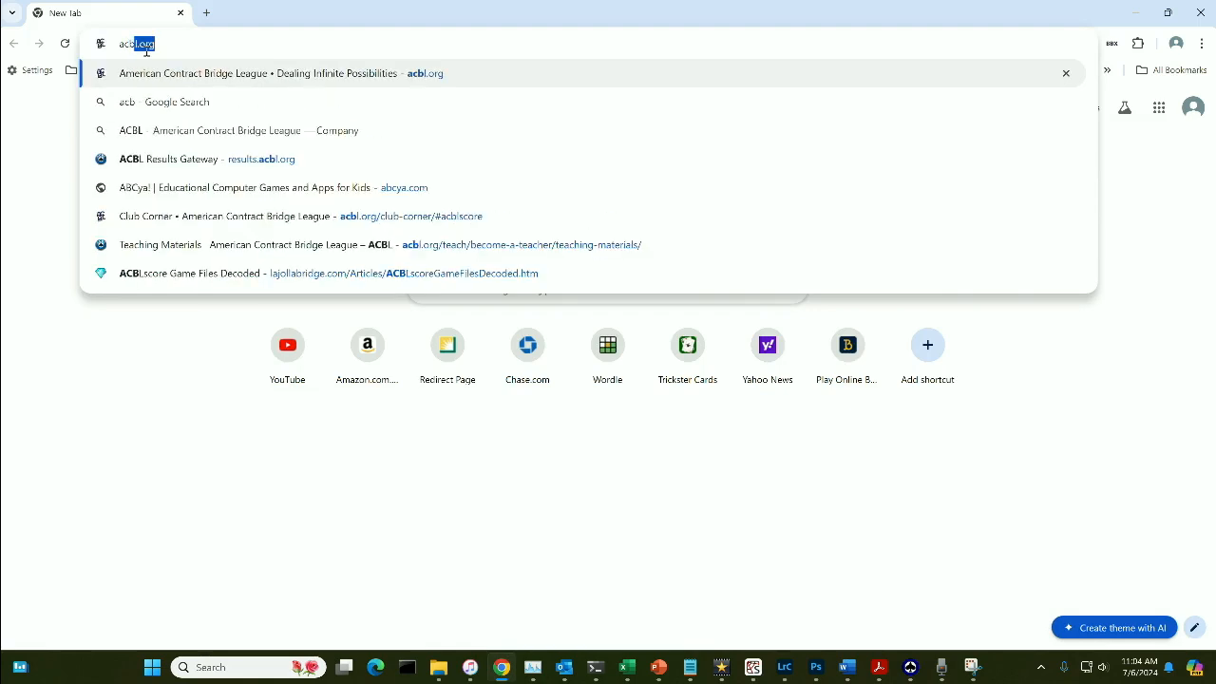
type("g")
key("Return")
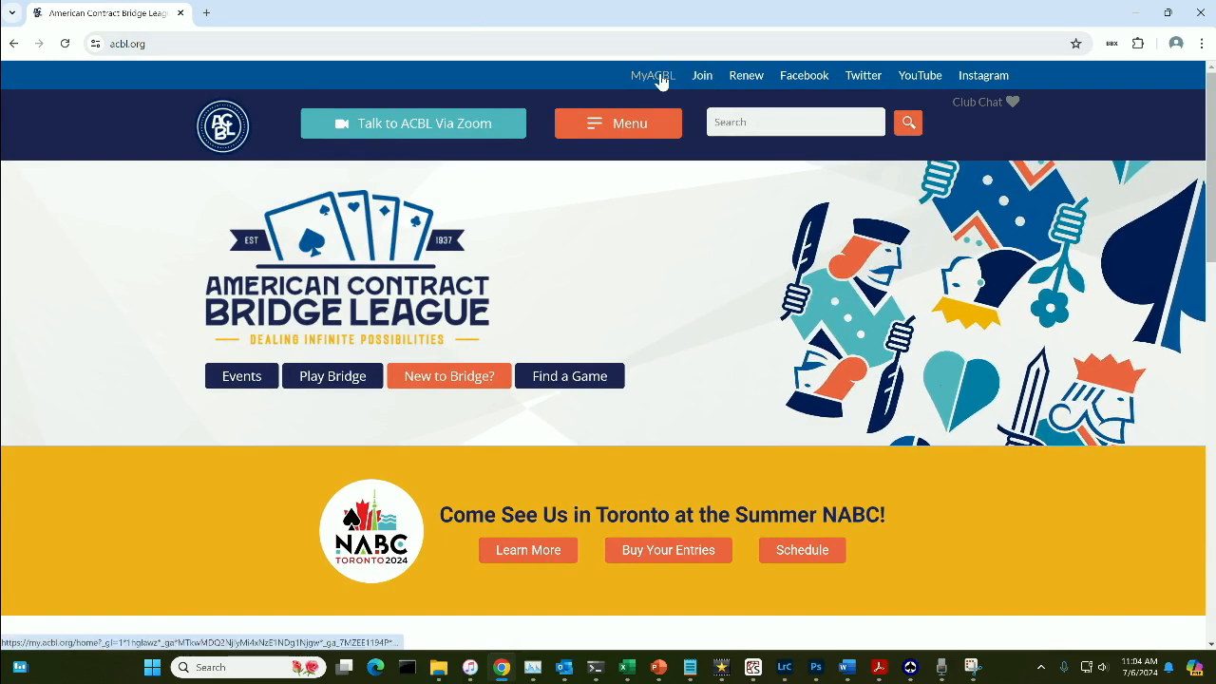
- Go through MyACBL to Live for Clubs Management and open the results upload page
left_click(660, 78)
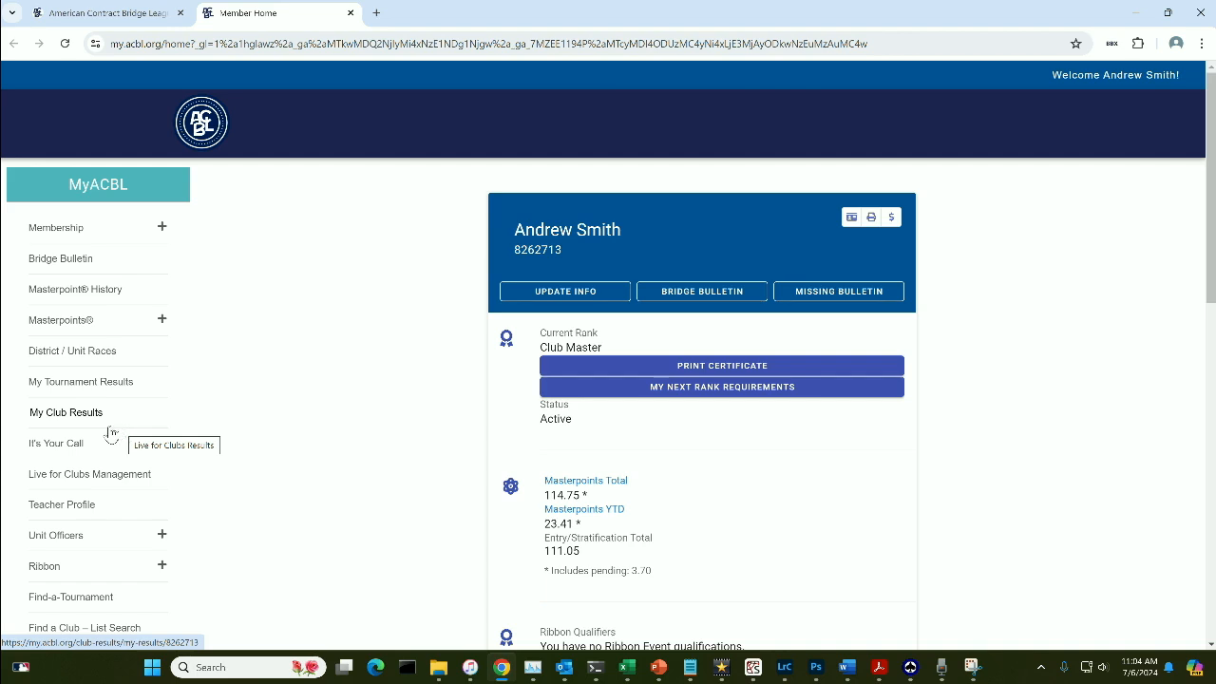
left_click(72, 478)
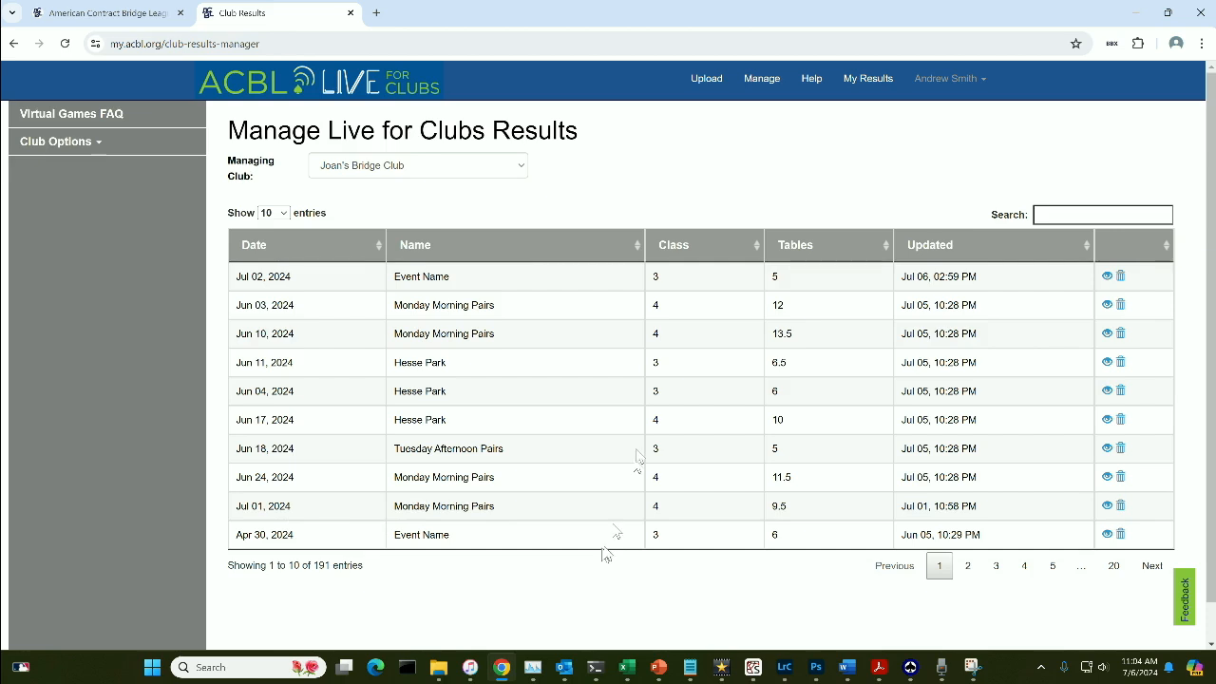
left_click(706, 84)
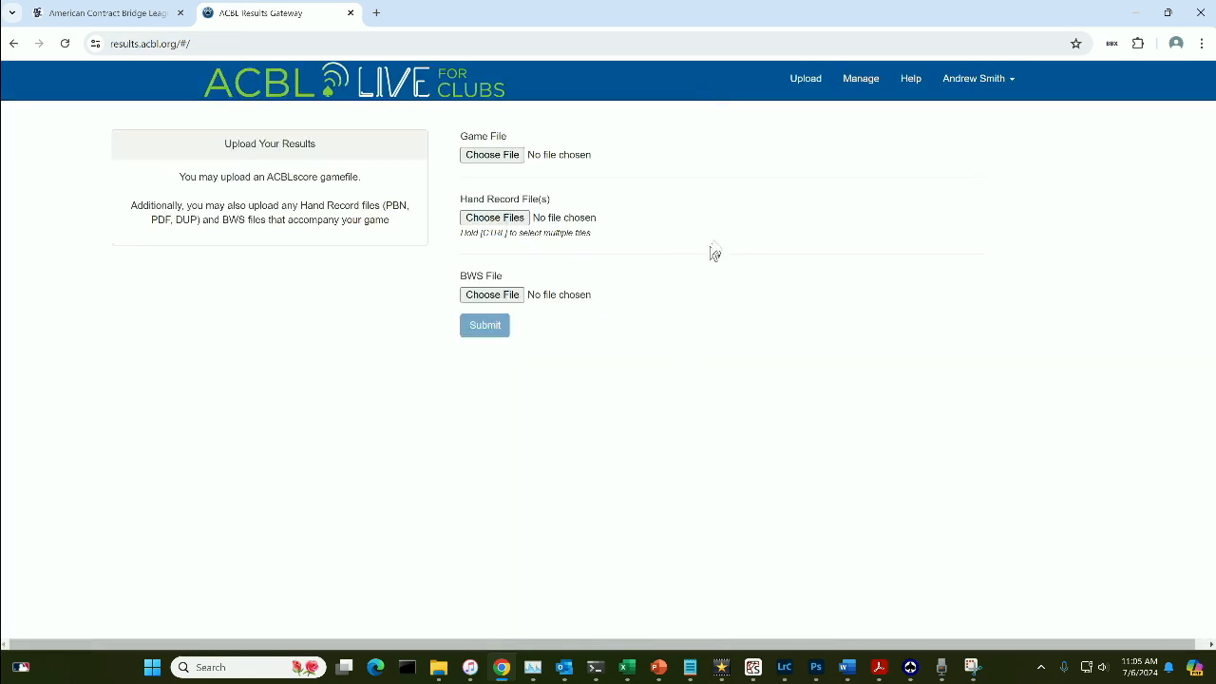
- Attach 240614.ACM from the GAMEFILE folder as the game file
left_click(491, 157)
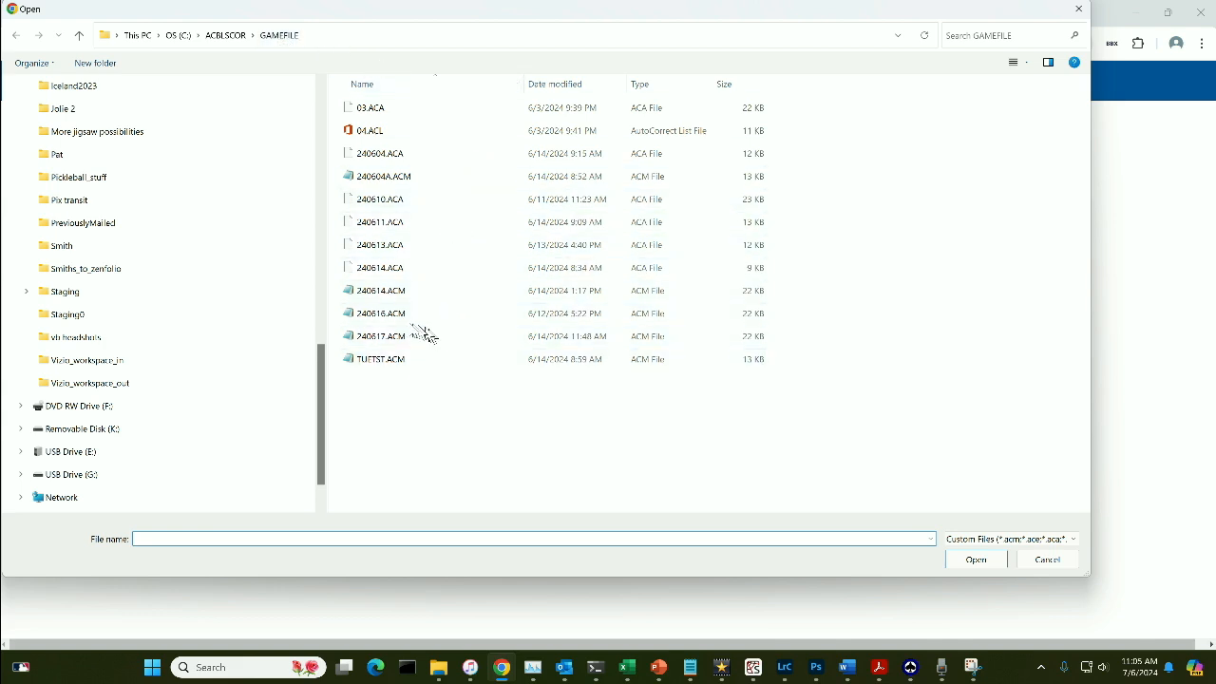
left_click(352, 297)
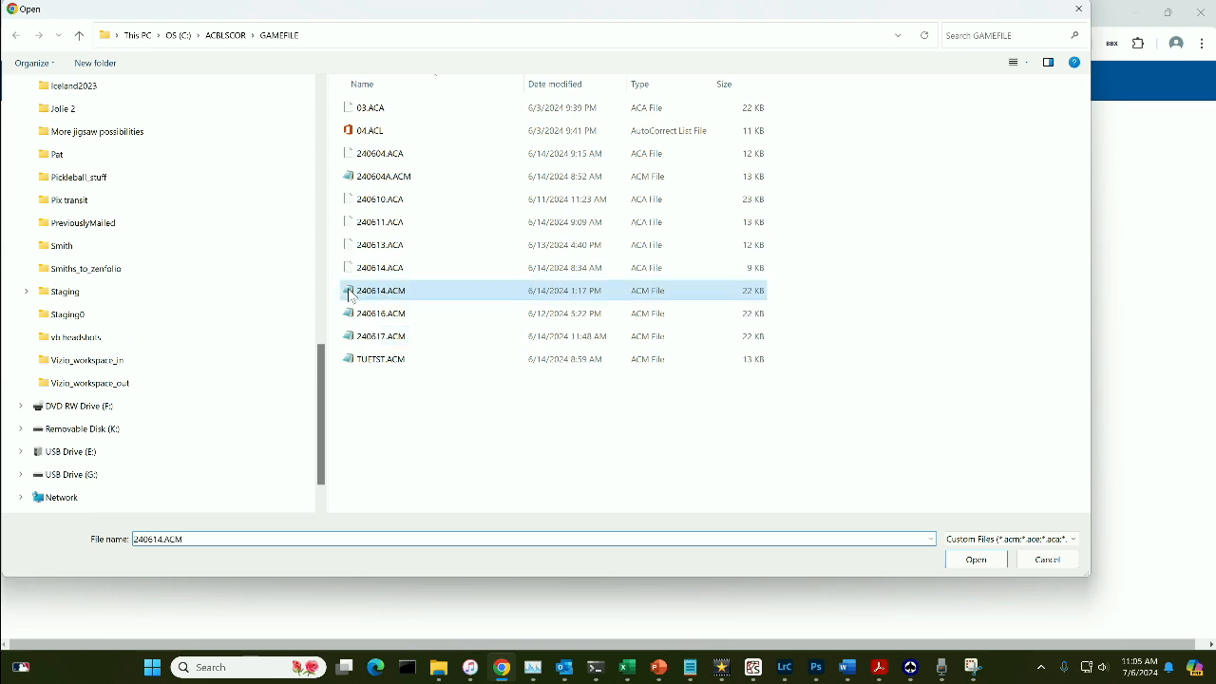
left_click(975, 560)
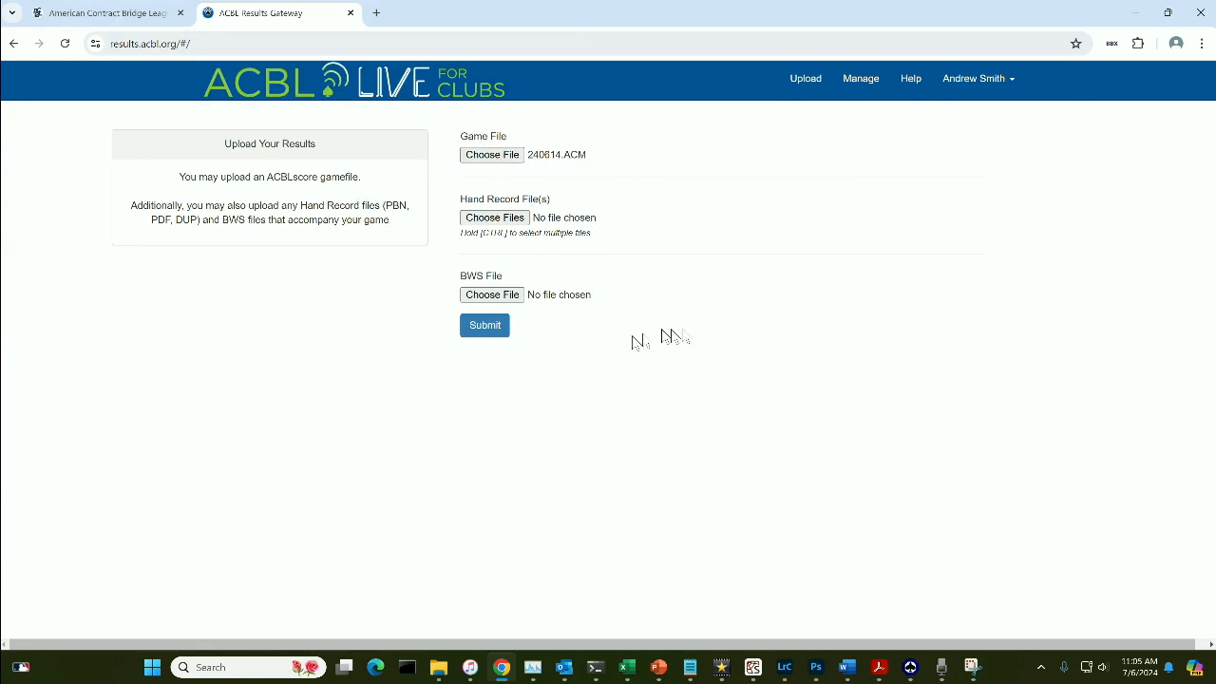
- Attach 240617M.BWS from the GAMEFILE folder as the BWS file
left_click(490, 296)
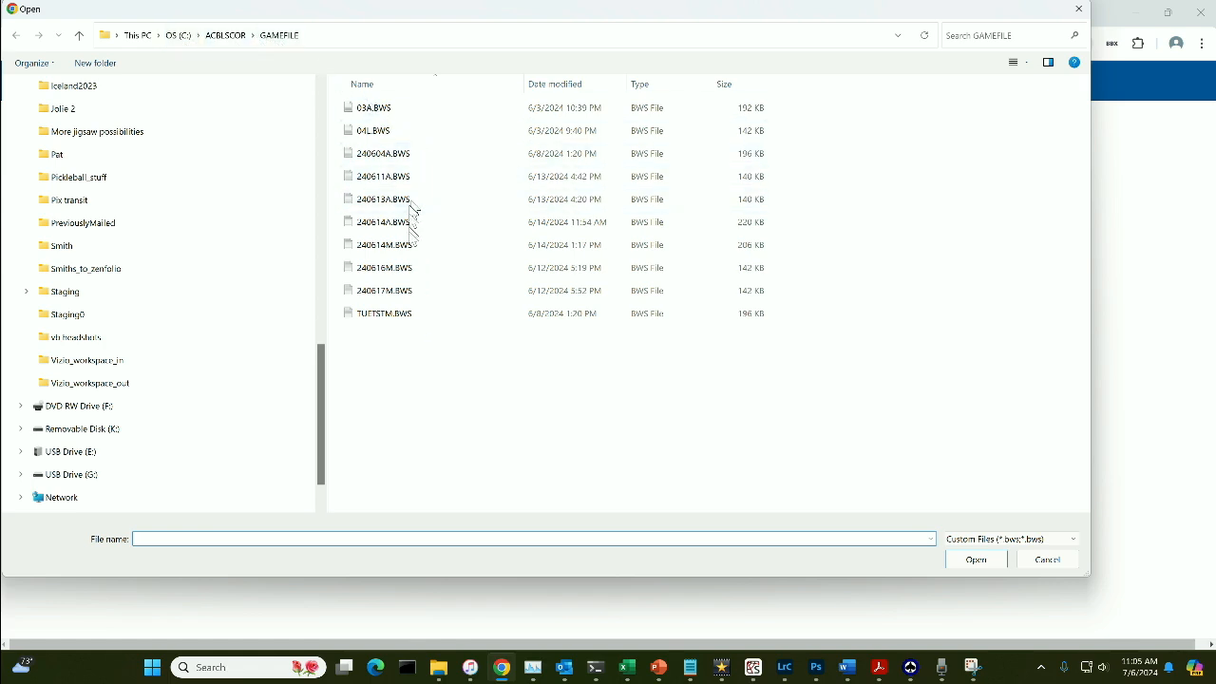
left_click(349, 297)
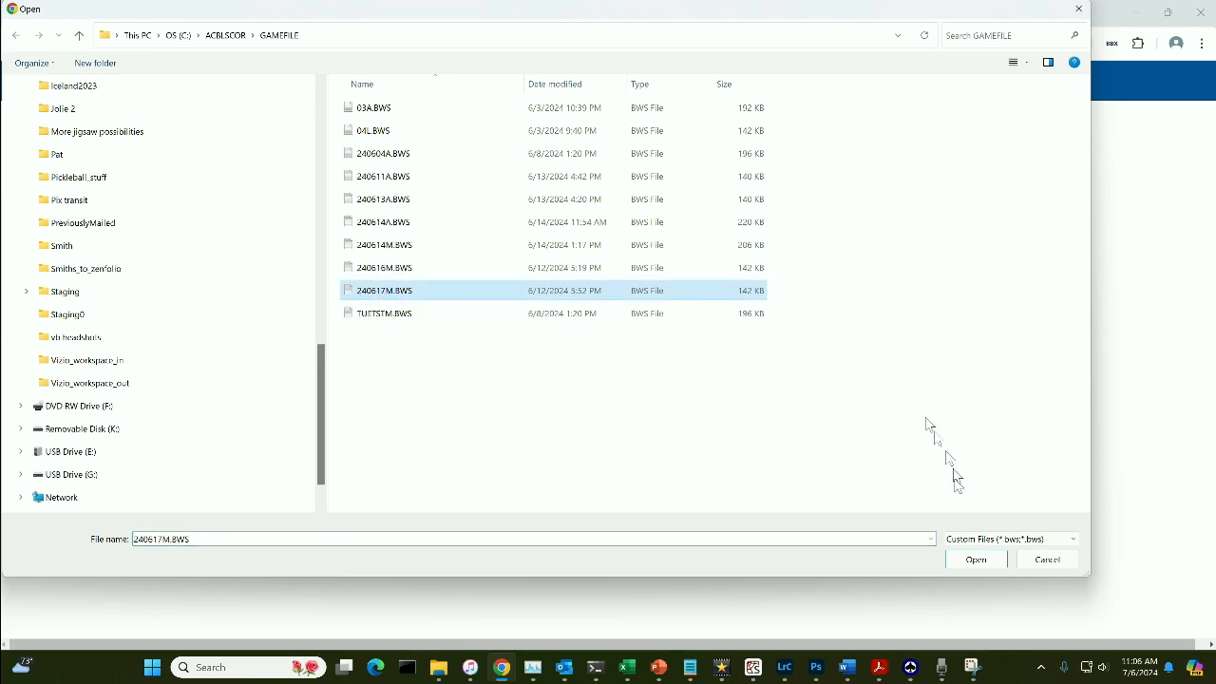
left_click(974, 562)
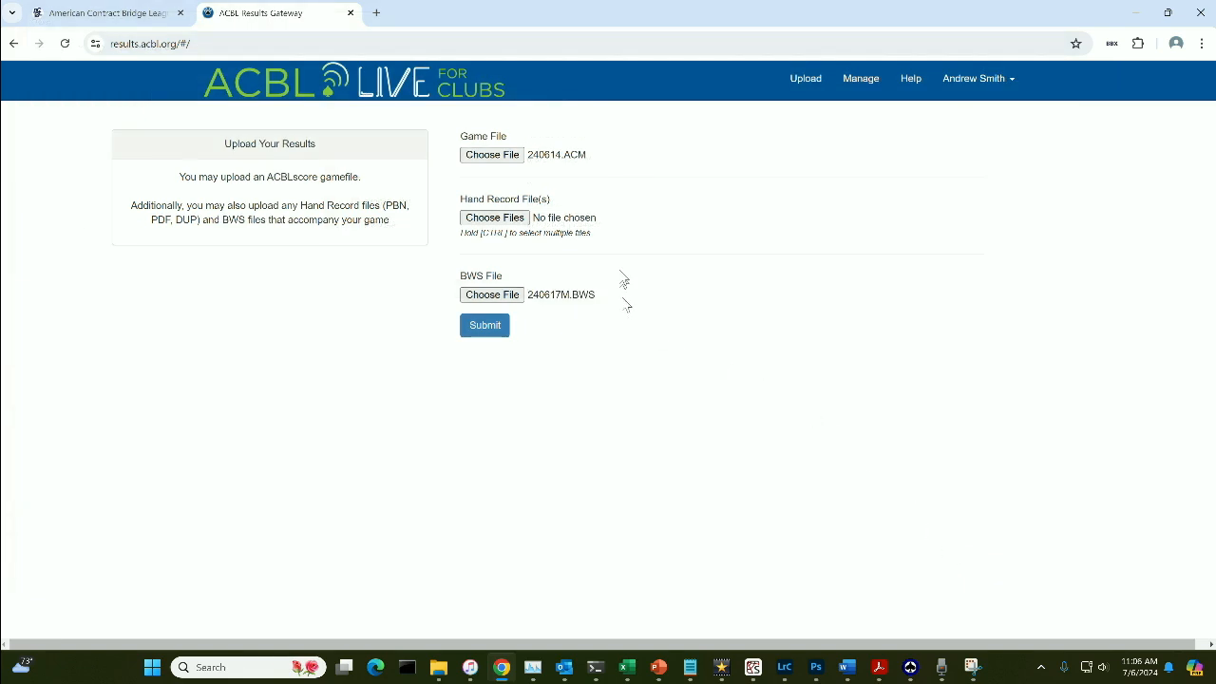
- Attach 240701.pbn from the GAMEFILE folder as the hand record file
left_click(495, 219)
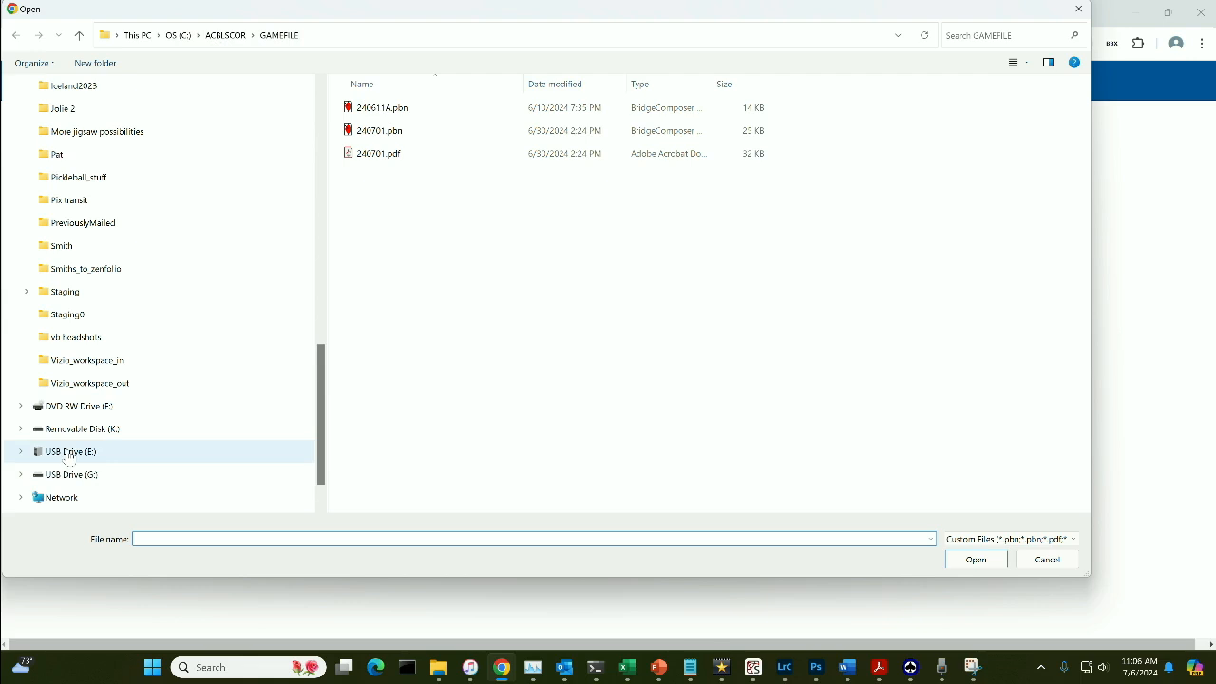
left_click(367, 139)
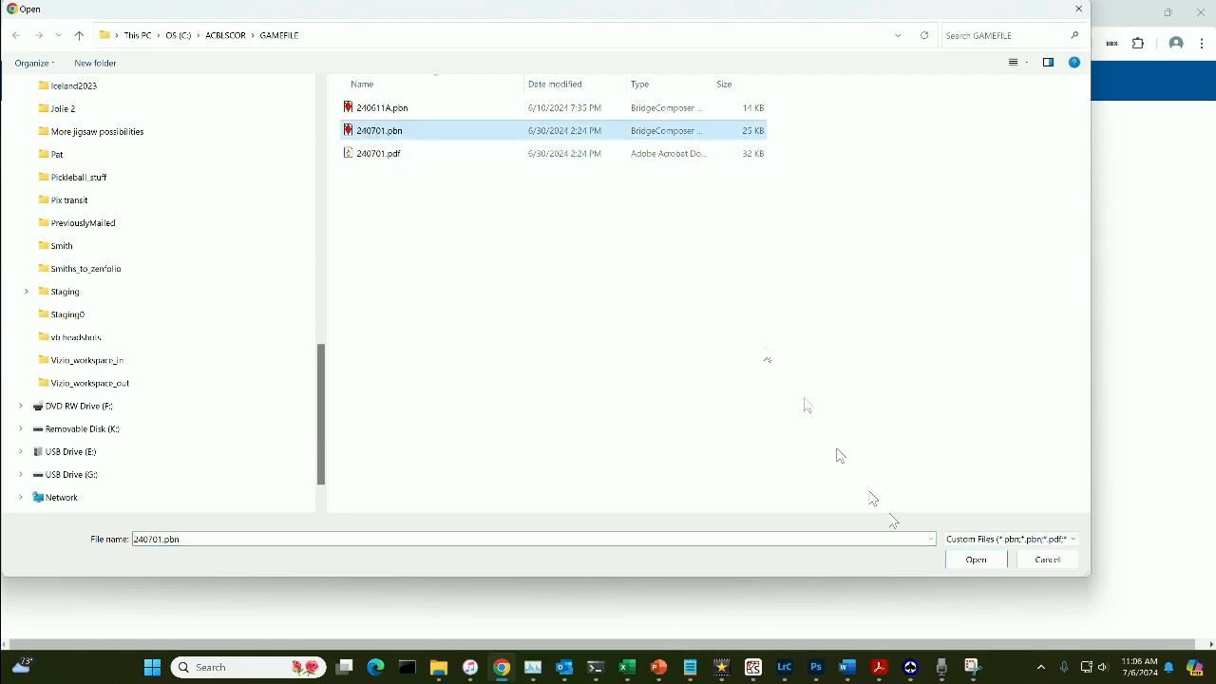
left_click(984, 564)
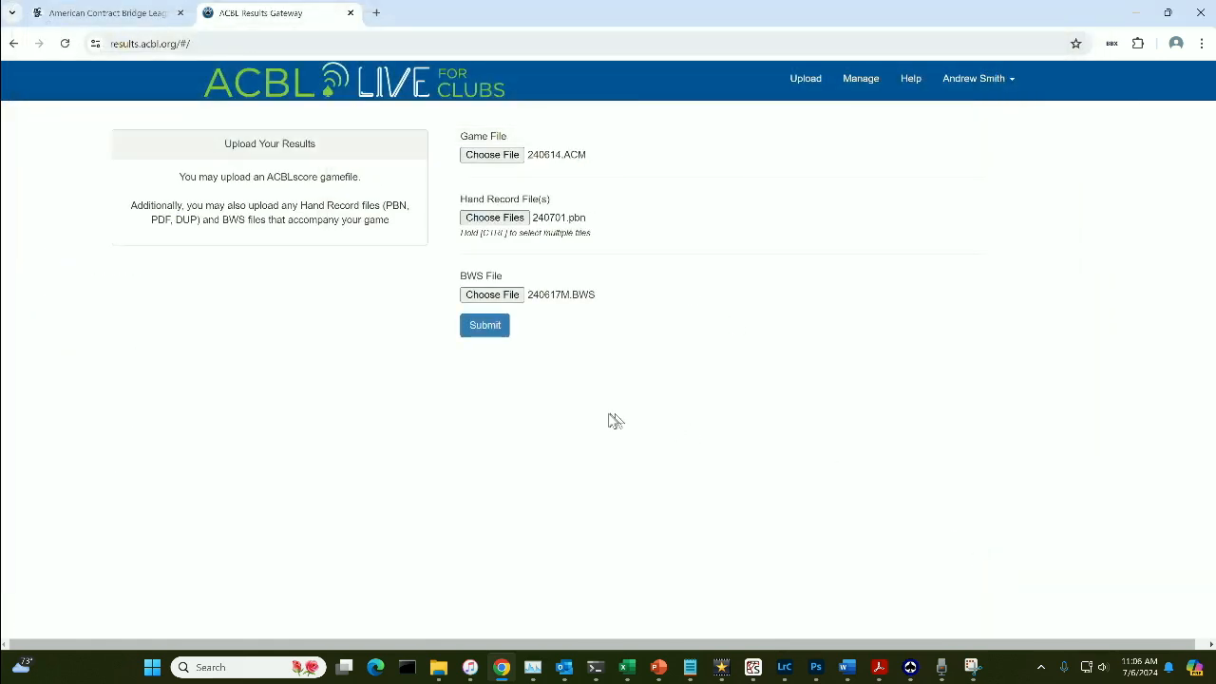